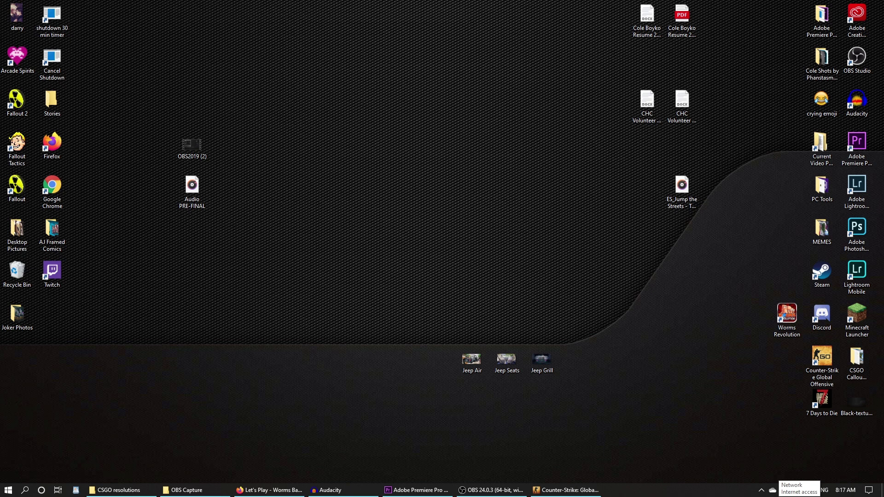
Launch Radeon Software from the tray icon and go to the Counter-Strike: Global Offensive page
left_click(761, 490)
right_click(741, 474)
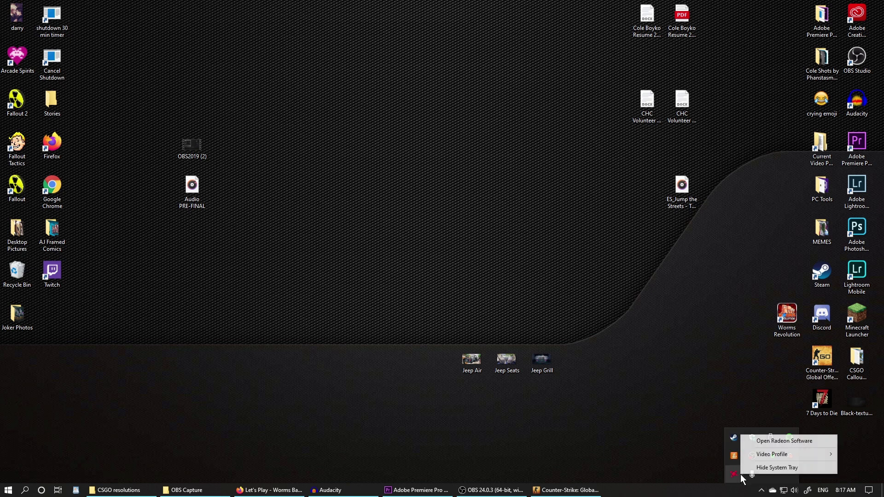
left_click(764, 441)
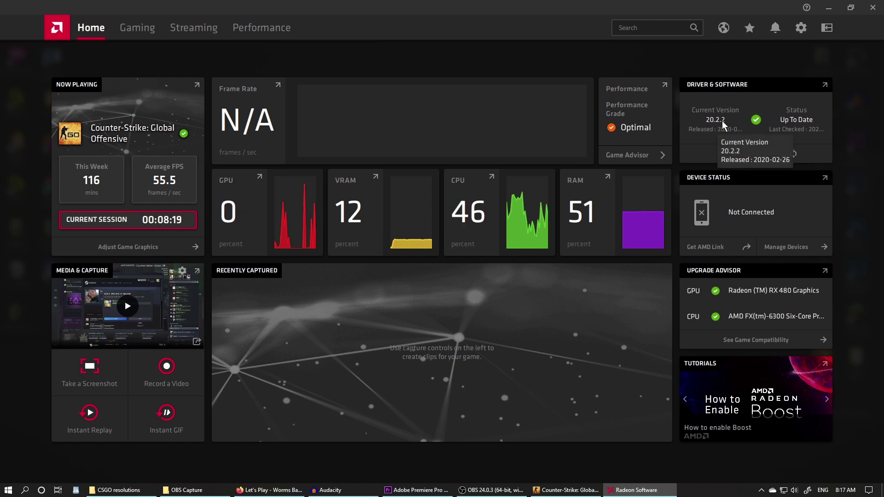
left_click(146, 30)
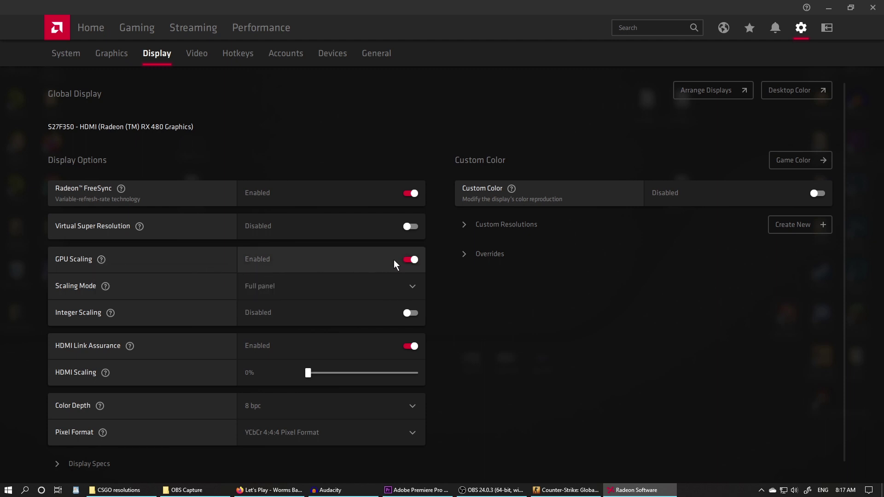
Keep the display Scaling Mode at Full panel and expand the Custom Resolutions list
left_click(294, 285)
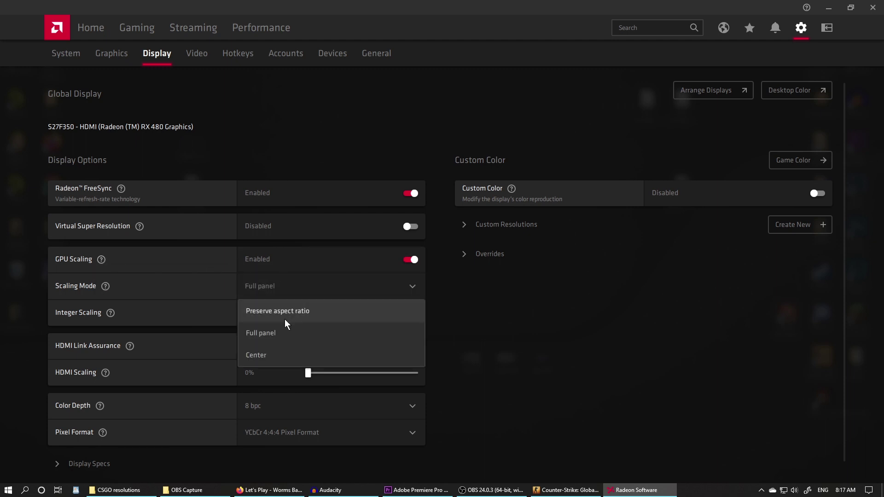
left_click(281, 329)
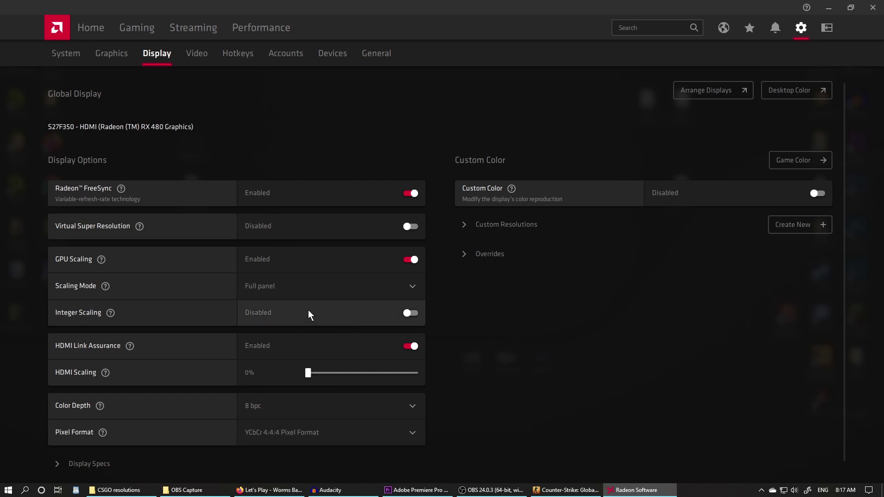
left_click(499, 228)
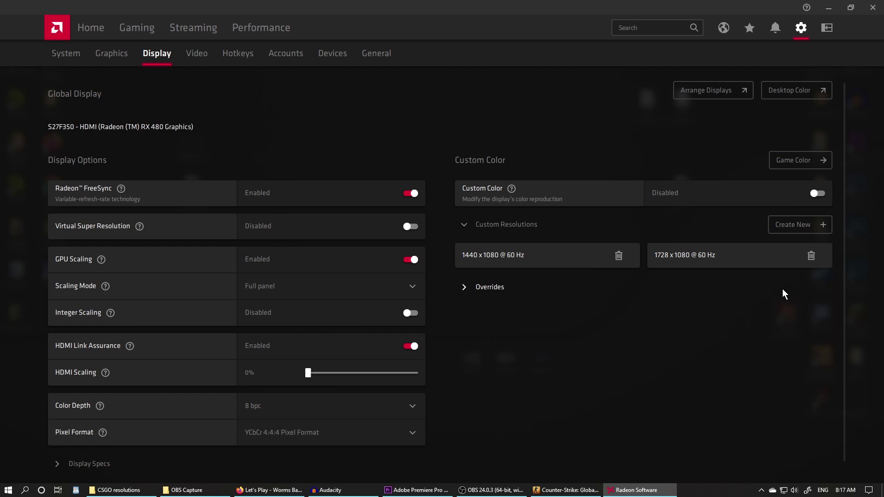
Start a new custom resolution with width 1440 and horizontal timing display 1440
left_click(794, 224)
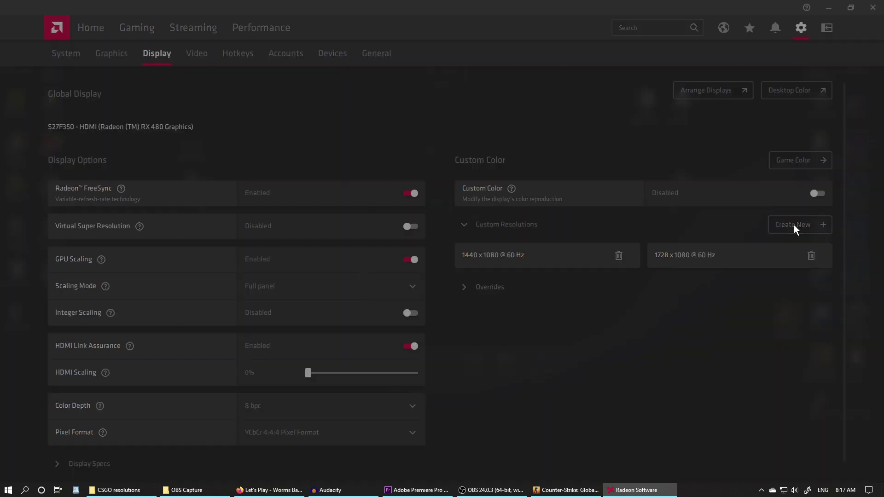
double_click(490, 116)
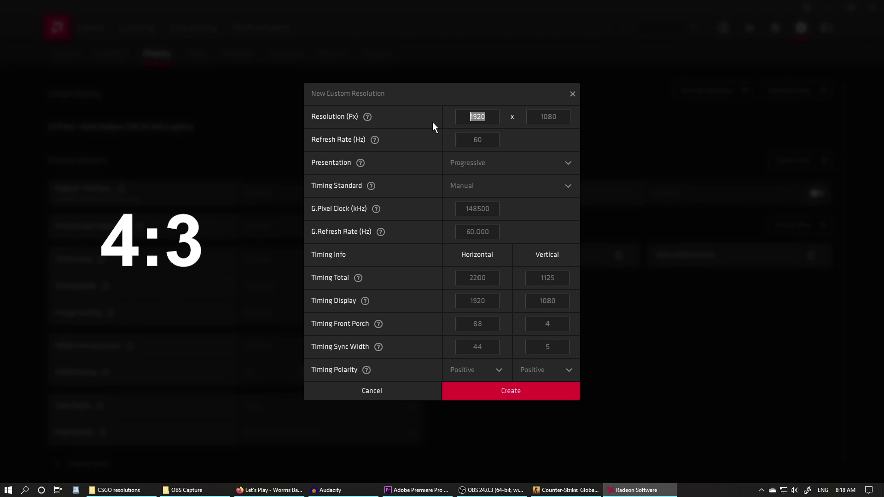
type("1440")
left_click_drag(486, 301, 453, 301)
type("1440")
left_click(562, 306)
Change the width to 1728, update the horizontal timing value, and create the resolution
left_click_drag(488, 117, 466, 113)
left_click_drag(488, 302, 467, 299)
left_click(476, 117)
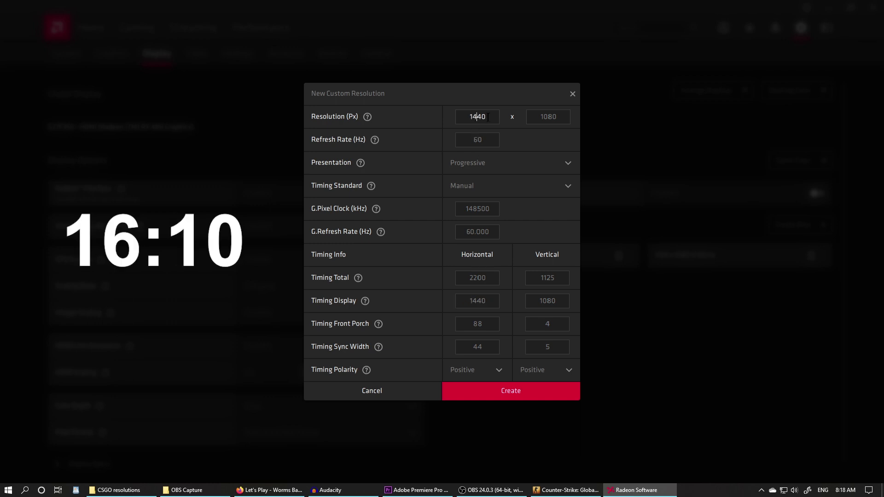
left_click_drag(489, 117, 456, 115)
type("1728")
left_click_drag(490, 301, 438, 305)
type("1828")
left_click(507, 392)
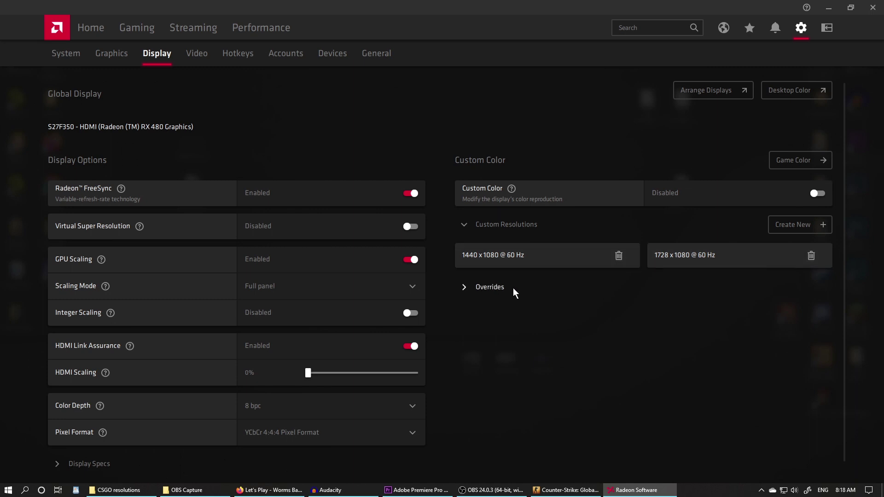
Open the Counter-Strike: Global Offensive game settings from the Gaming list
left_click(123, 29)
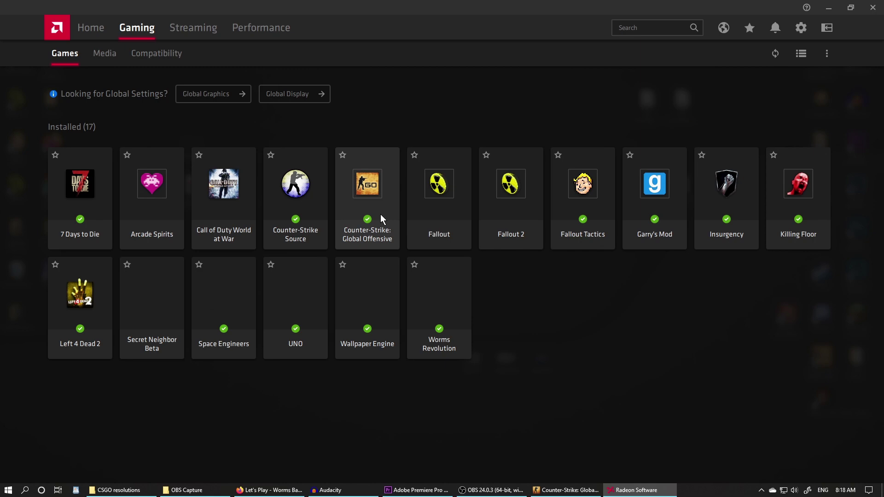
left_click(373, 183)
scroll(437, 258, "down", 1)
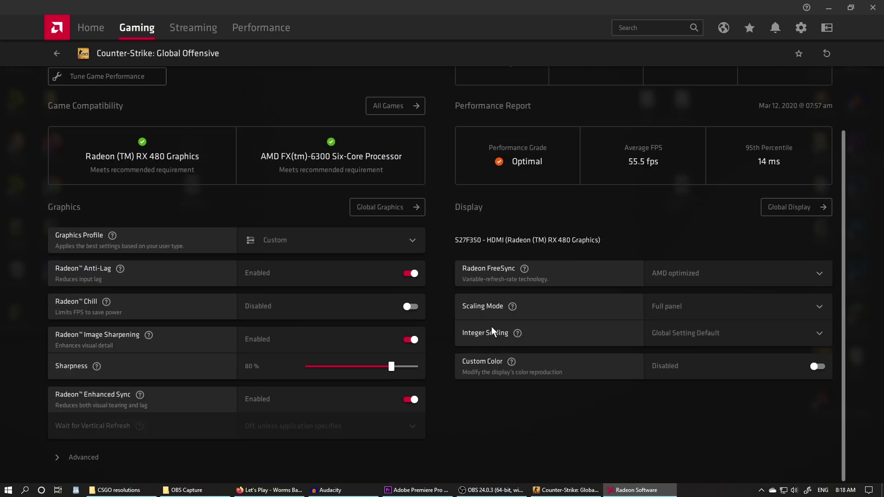
Set the game's Scaling Mode to Full panel, keep Integer Scaling at Global Setting Default, then minimize
left_click(659, 306)
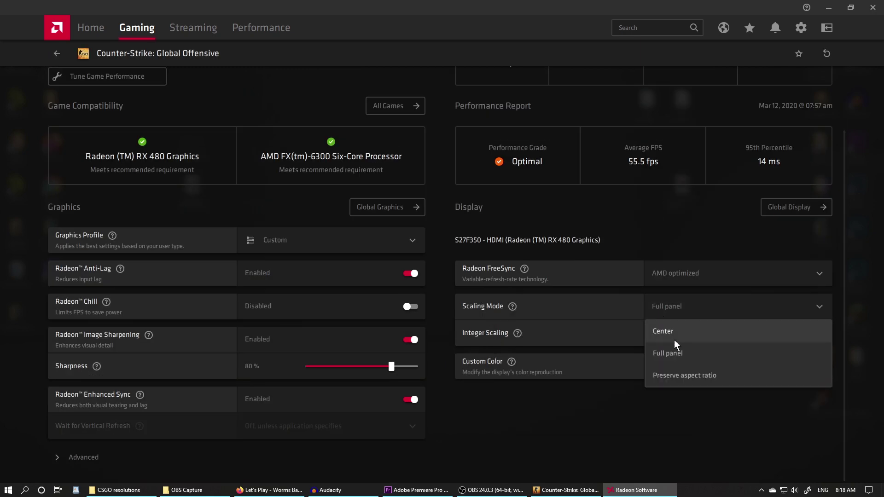
left_click(675, 352)
left_click(678, 336)
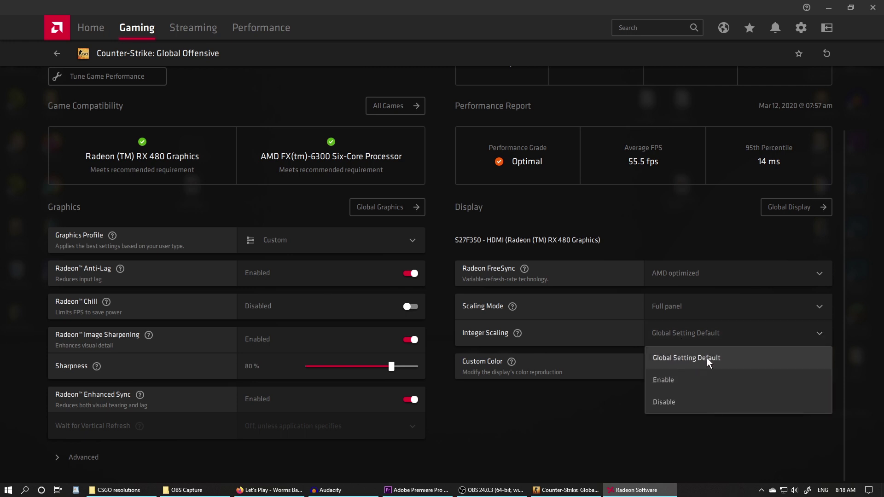
left_click(681, 405)
left_click(828, 8)
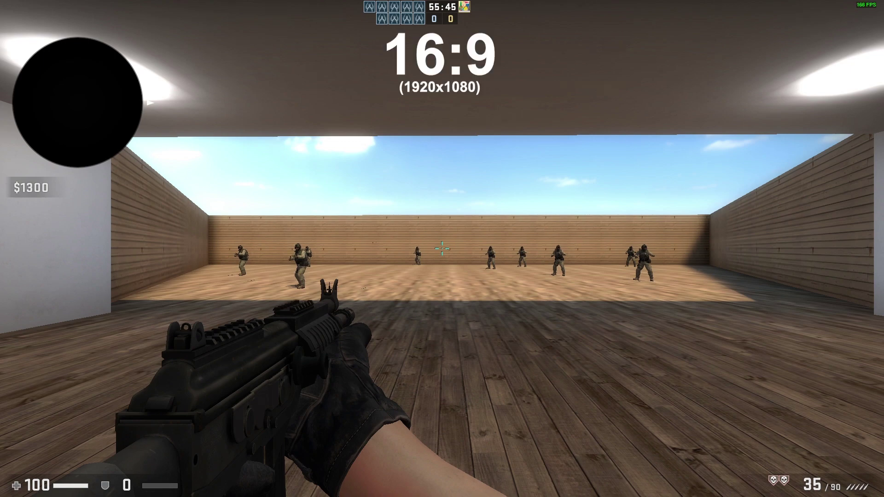
key("s")
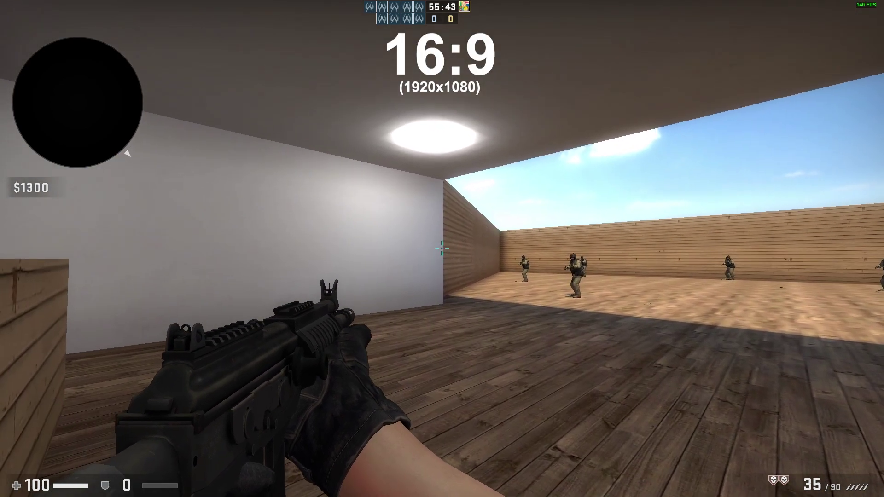
key("w")
key("w")
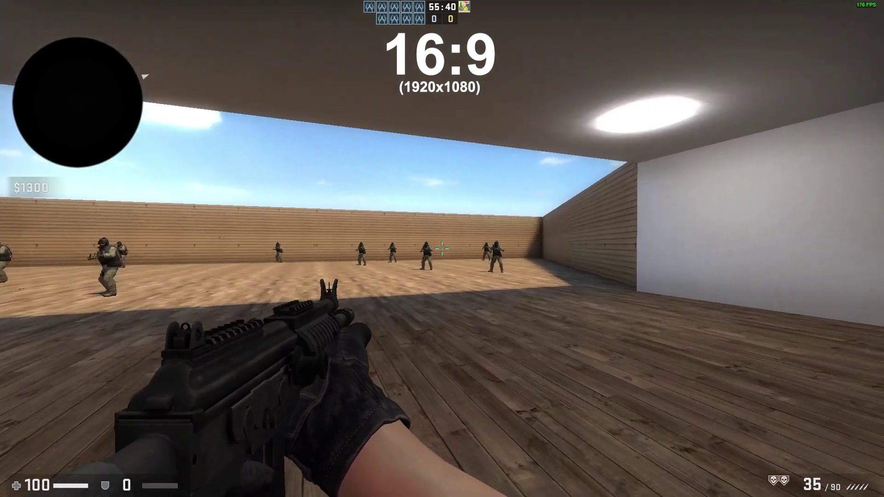
key("s")
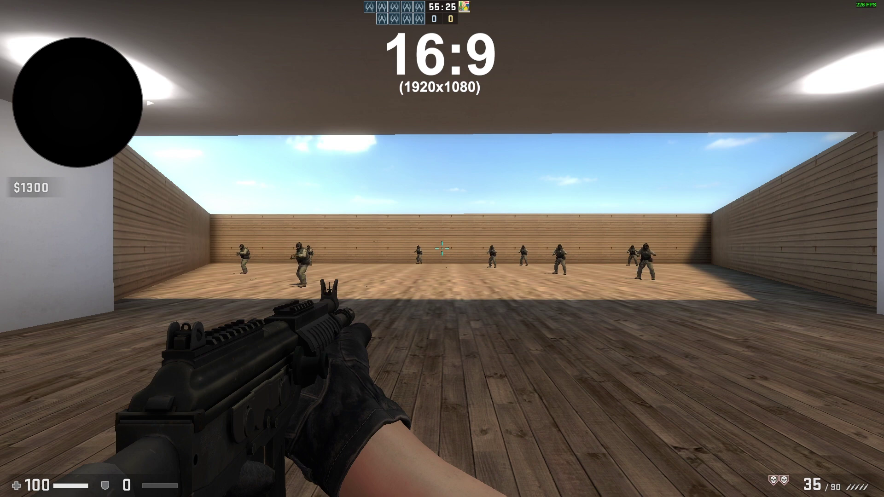
Switch CS:GO video to Normal 4:3 at 1440x1080, then strafe left and right
key("Escape")
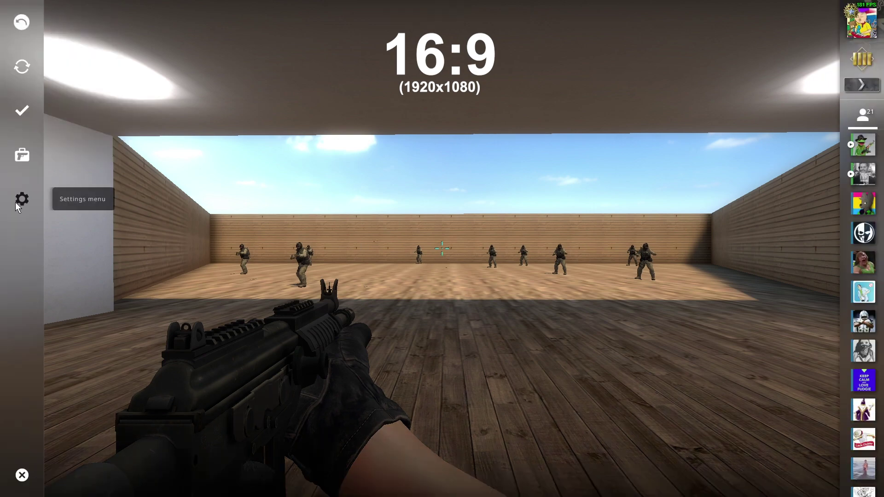
left_click(22, 199)
left_click(572, 197)
left_click(581, 219)
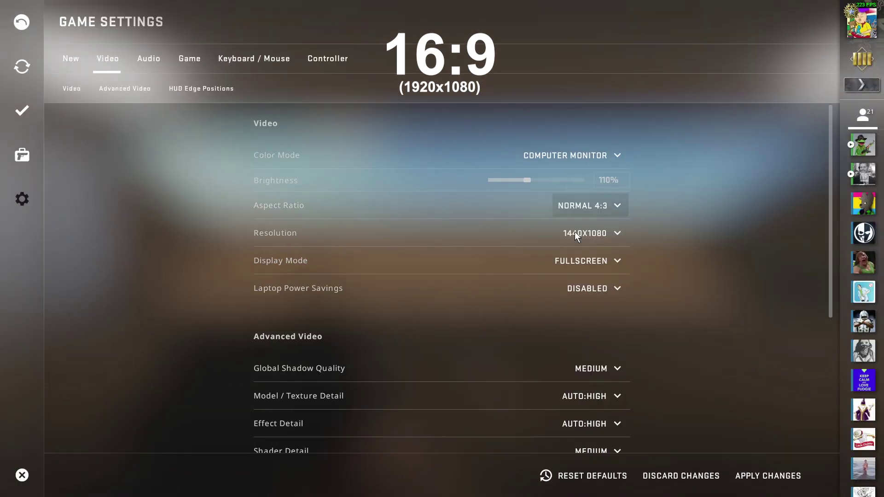
left_click(583, 232)
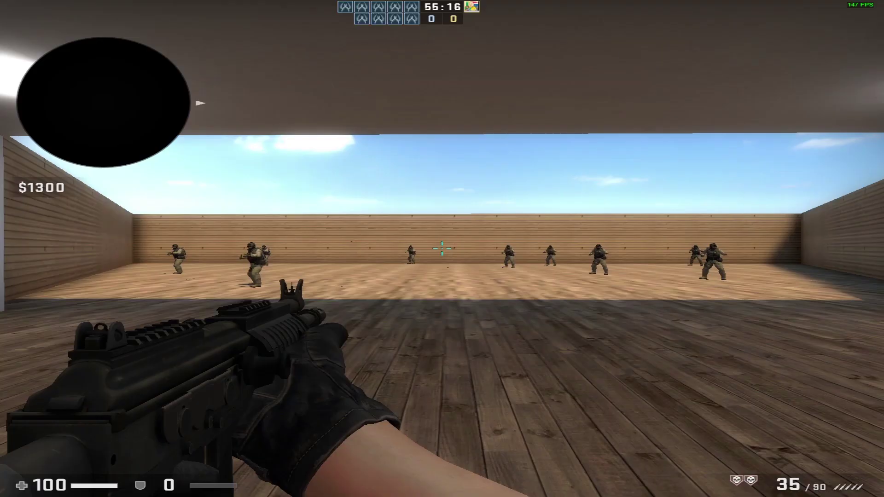
key("a")
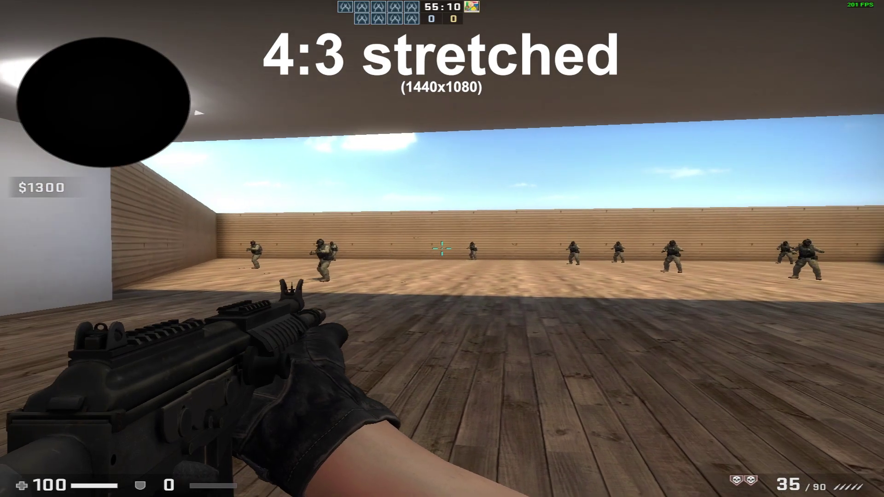
key("d")
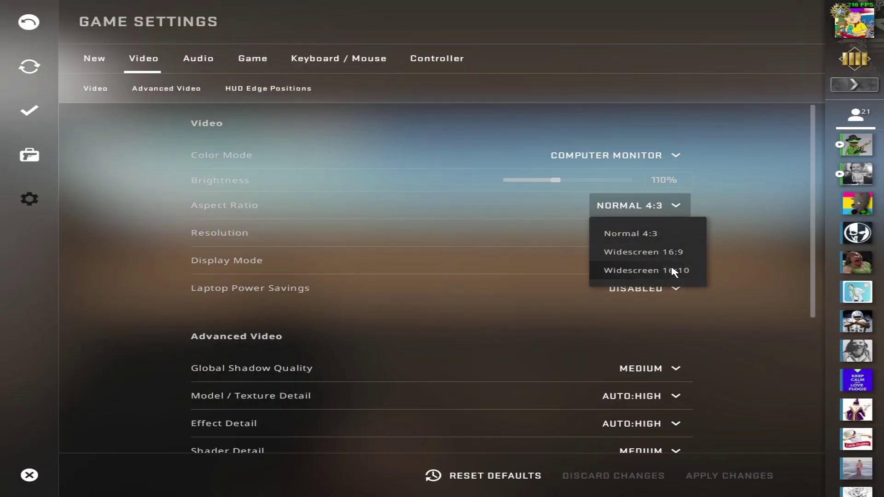
Set the aspect ratio to Widescreen 16:10 and resolution to 1728x1080, then apply
left_click(673, 270)
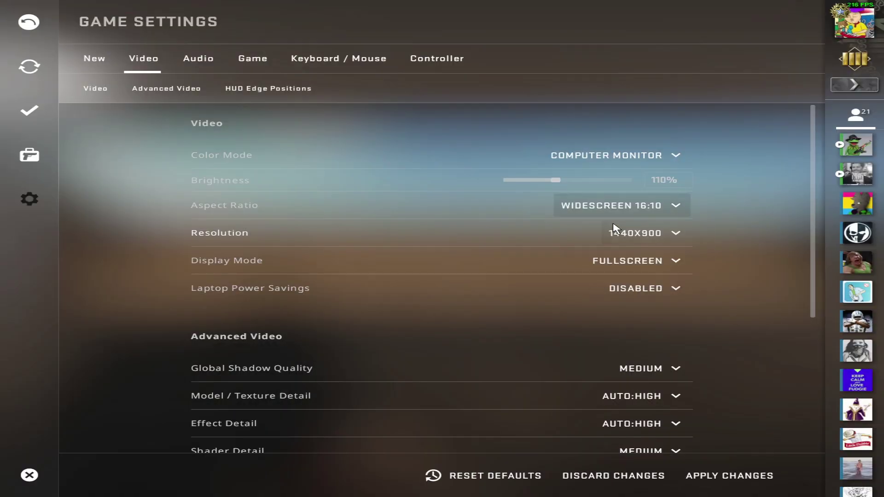
left_click(622, 240)
left_click(662, 336)
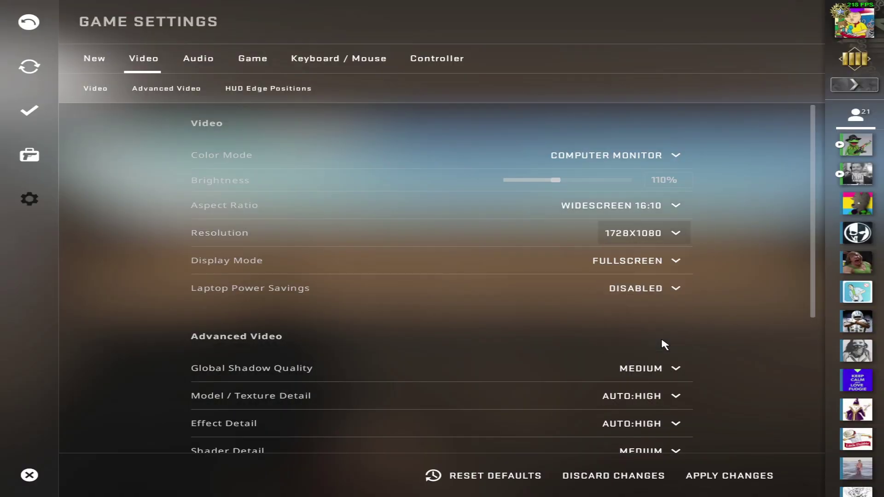
left_click(751, 476)
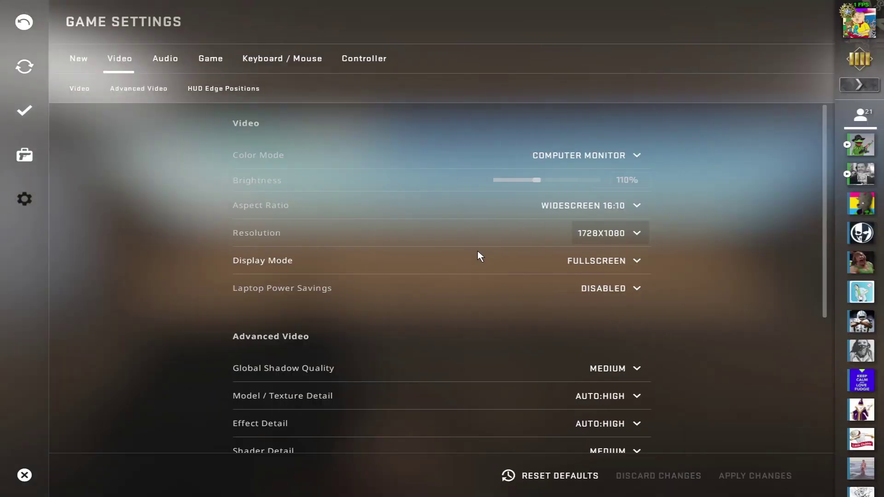